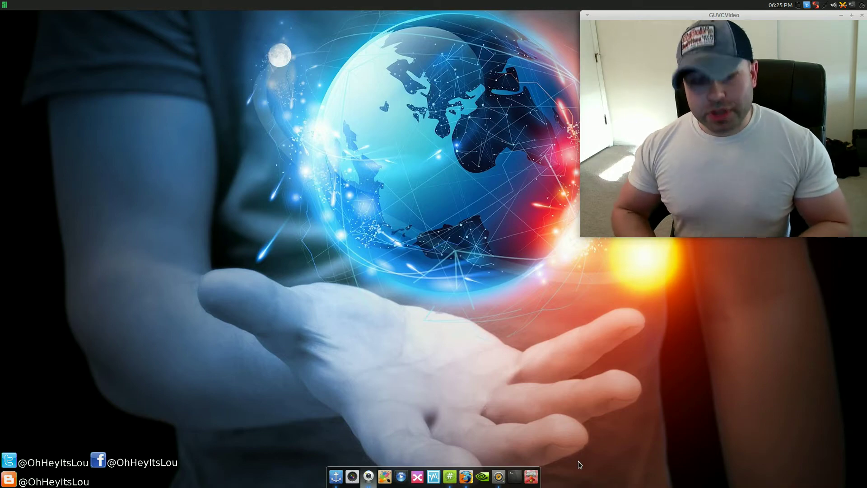
Toggle the drop-down terminal down and back up twice with F12
key(F12)
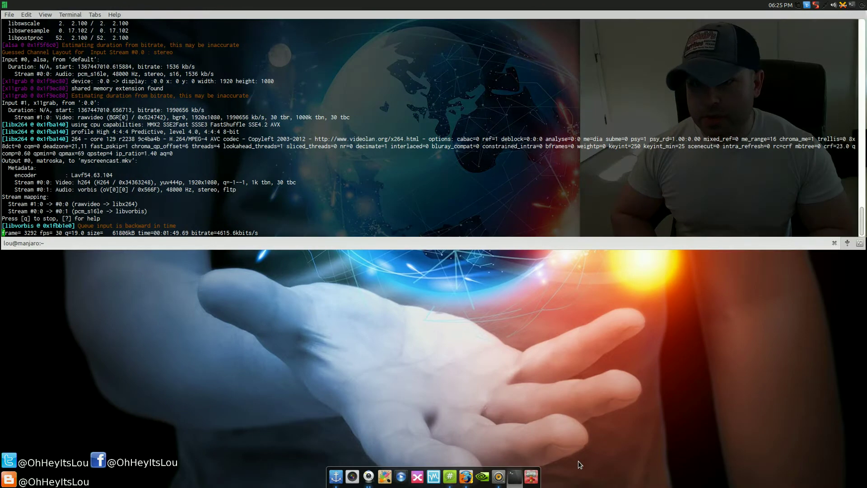
key(F12)
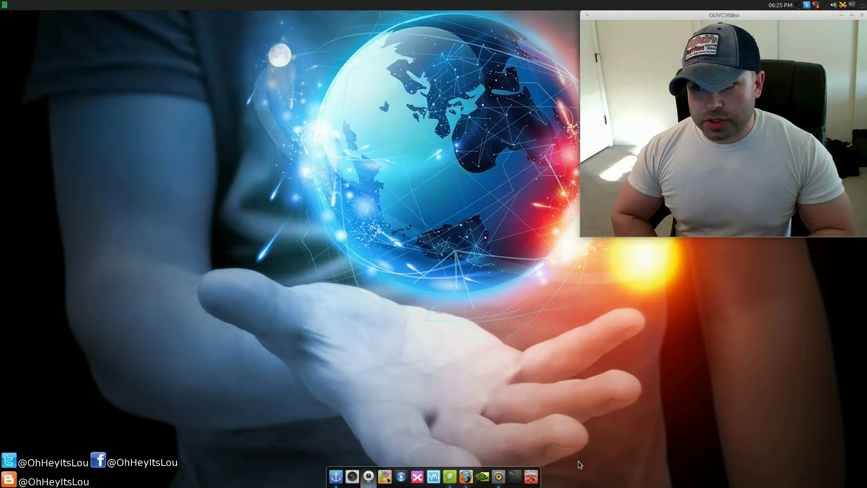
key(F12)
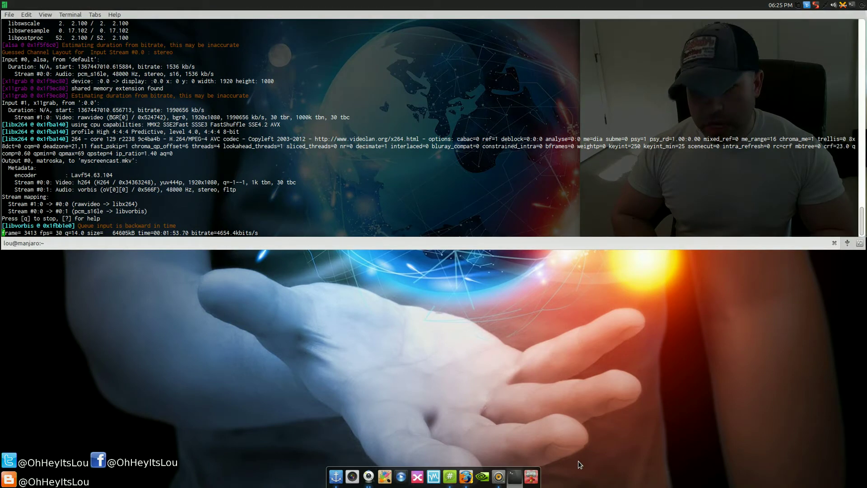
key(F12)
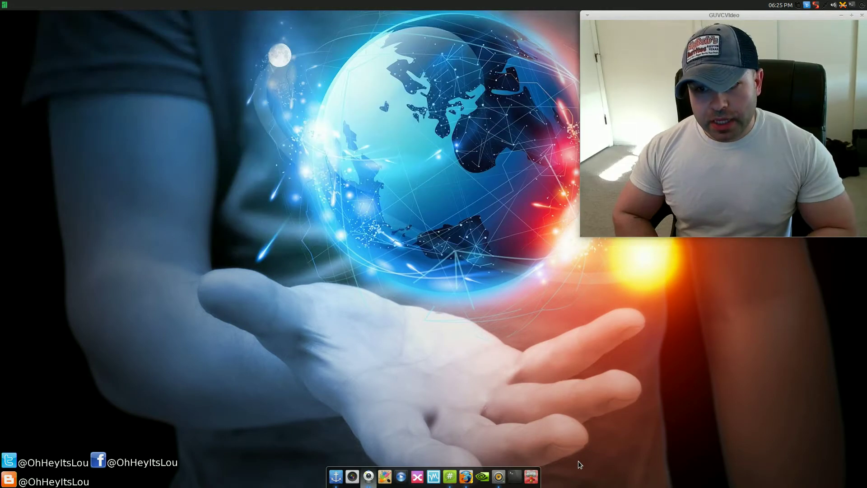
Launch gedit from the collapsed app finder, then close it
key(alt+F2)
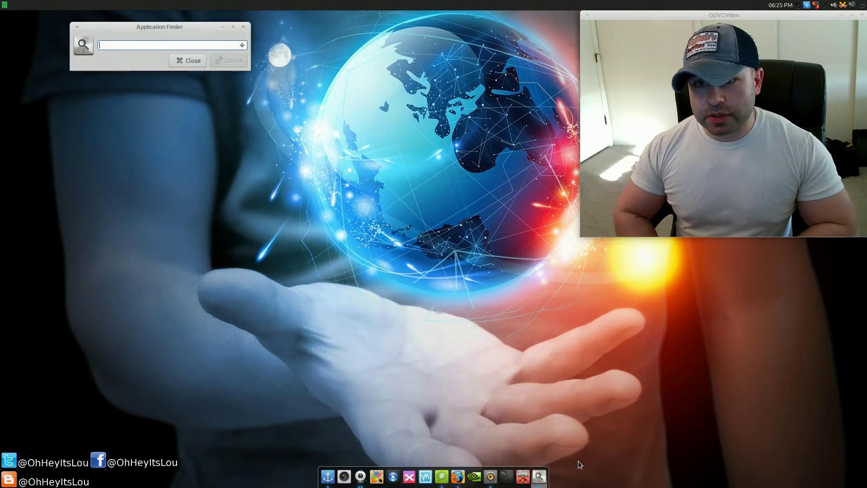
text(gedit)
key(Return)
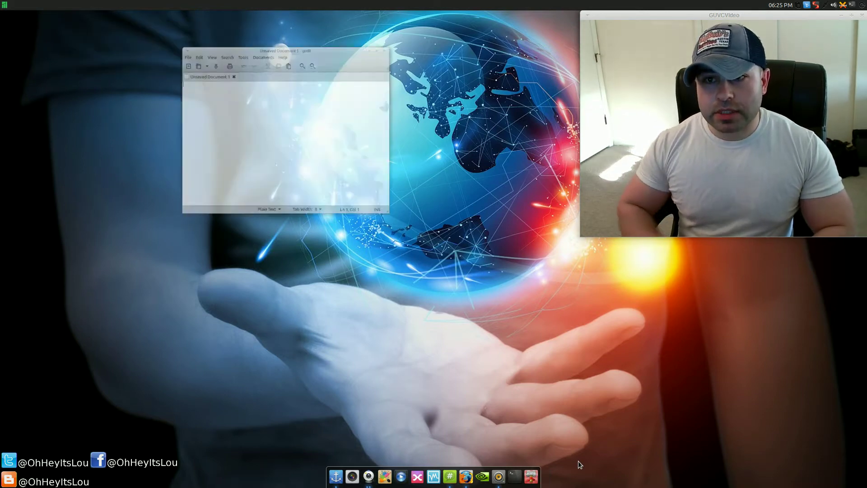
click(425, 17)
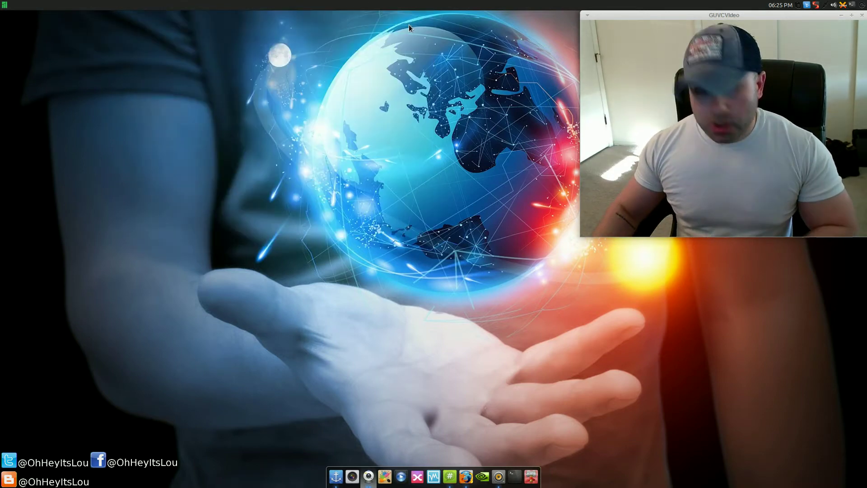
Launch libreoffice --writer from the app finder suggestions, then quit Writer
key(alt+F2)
text(libreoffice)
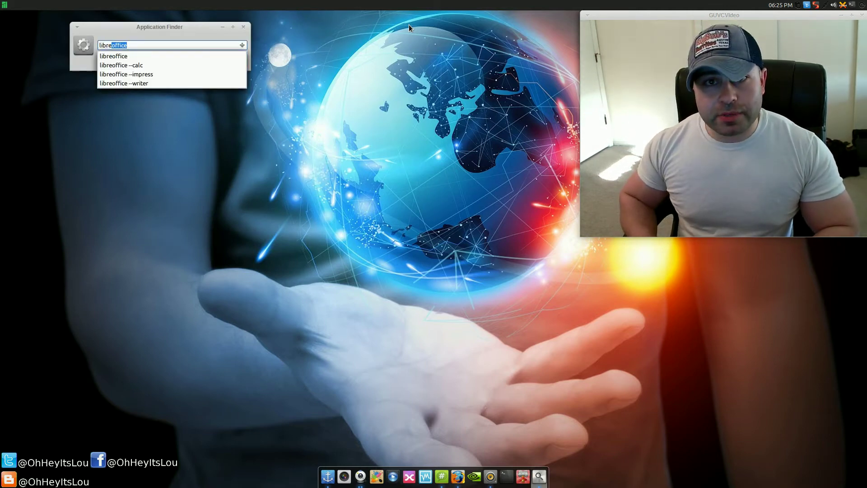
key(Down)
key(Down)
key(Down)
key(Down)
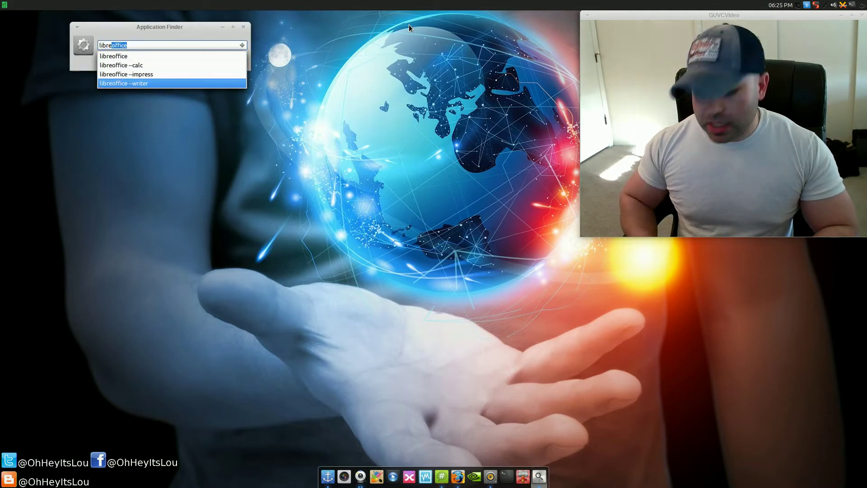
key(Return)
key(Return)
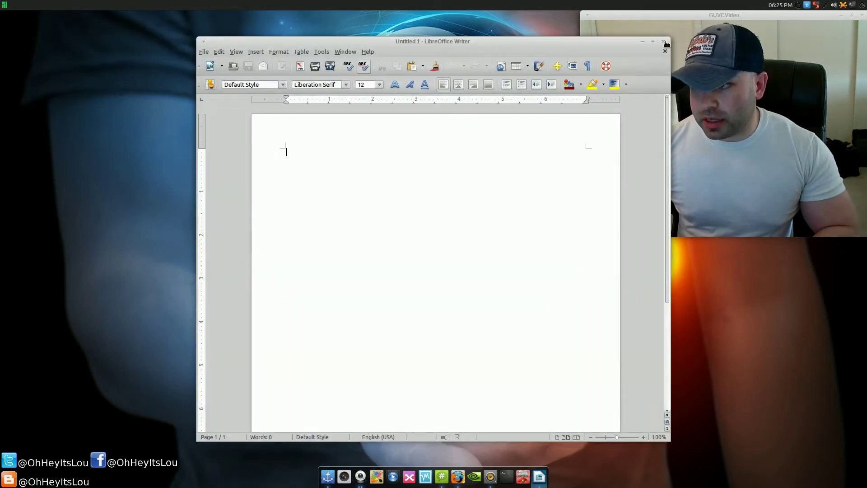
key(ctrl+q)
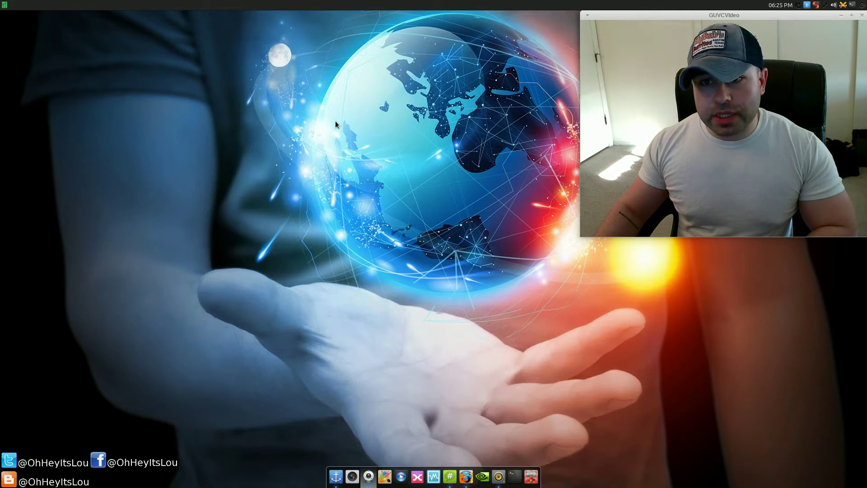
Show and hide the drop-down terminal, then open and dismiss the app finder
key(F12)
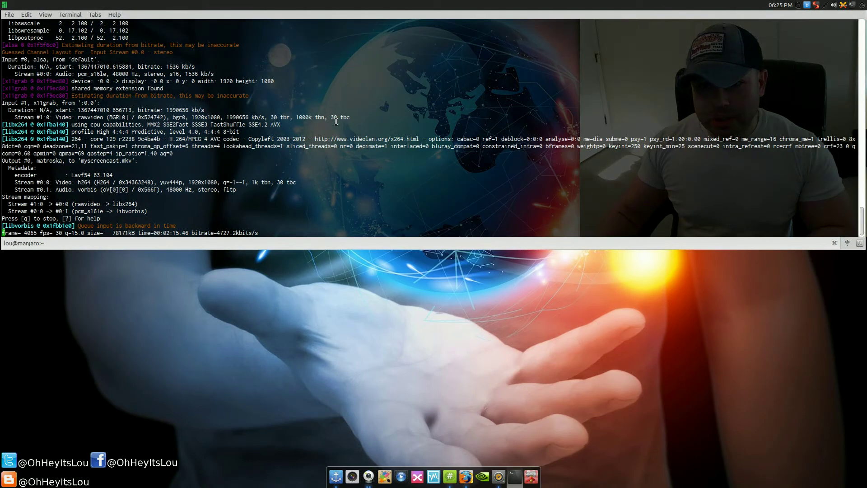
key(F12)
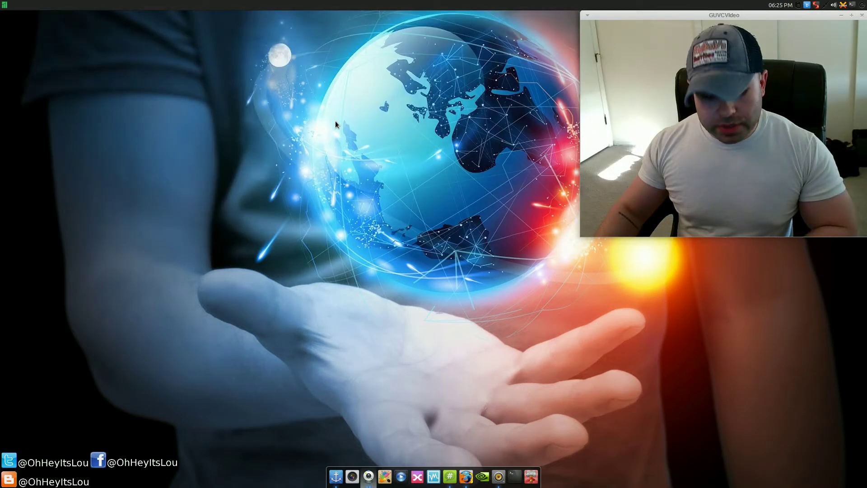
key(alt+F2)
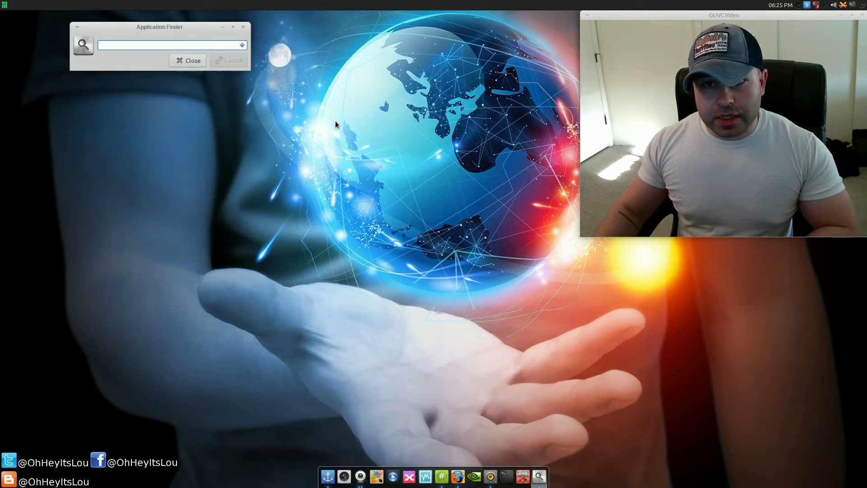
click(184, 60)
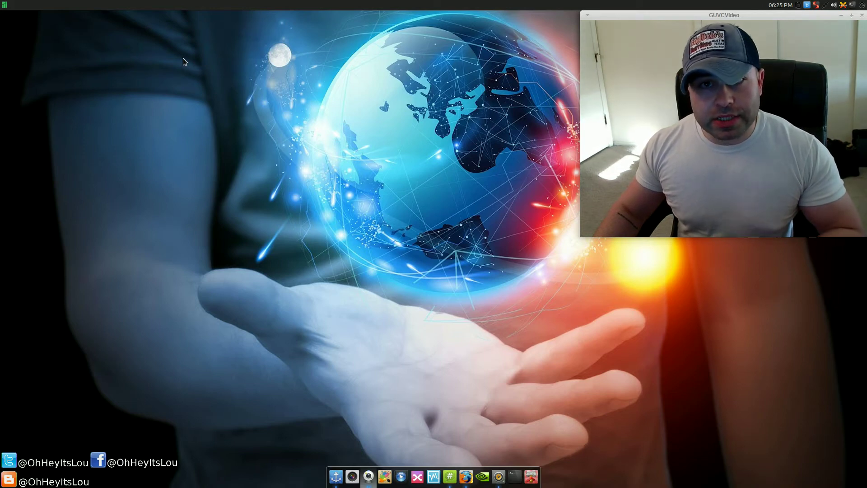
Open Keyboard settings from the Settings Manager and show its Application Shortcuts list
click(3, 5)
mouse_move(57, 69)
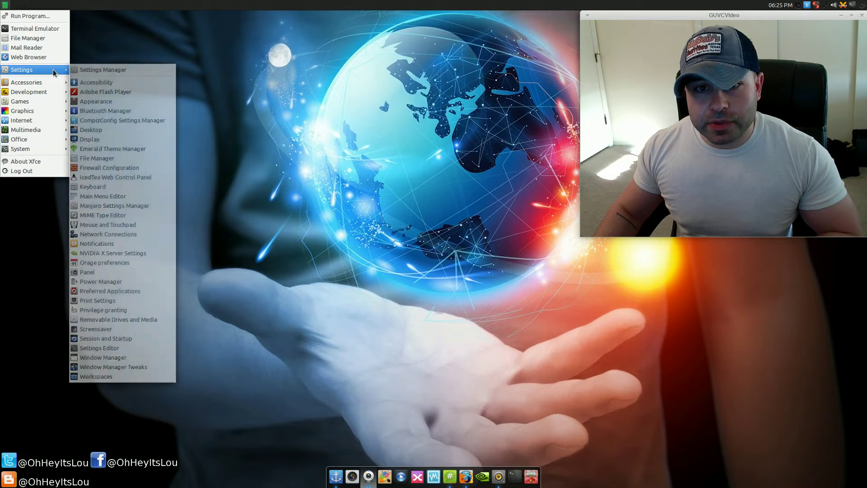
click(88, 72)
drag(445, 135, 351, 105)
scroll(346, 244, down, 2)
scroll(346, 244, down, 1)
click(313, 185)
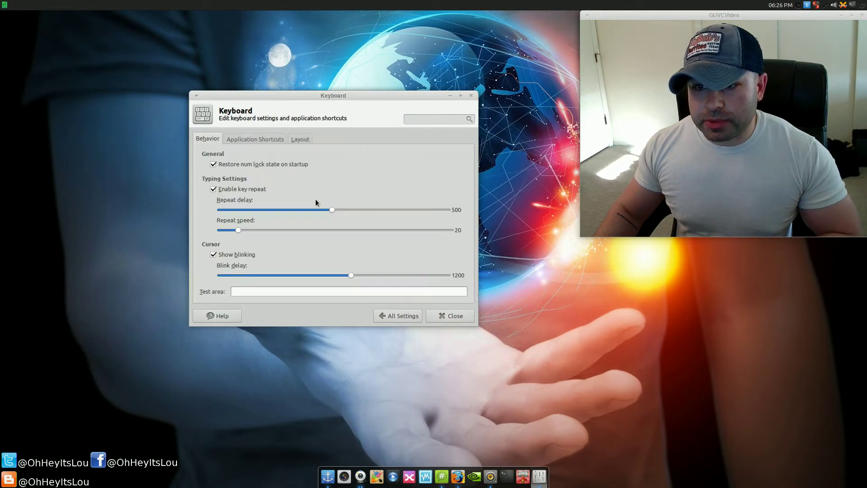
click(269, 140)
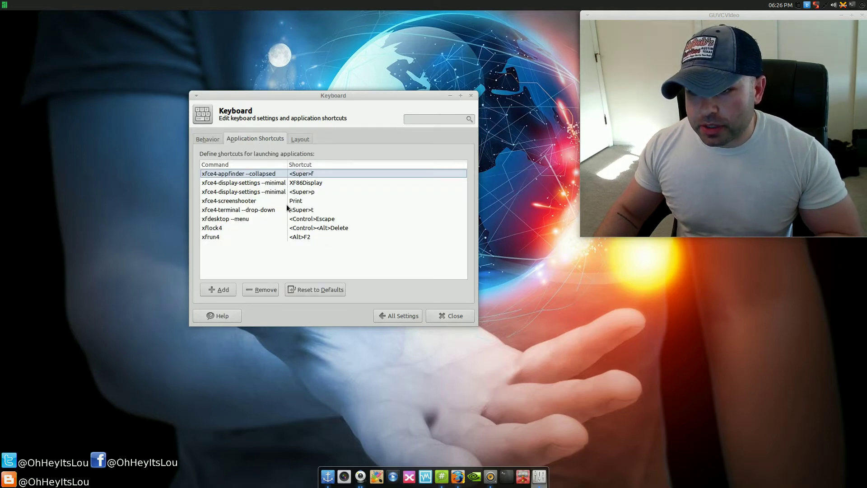
Inspect the xfce4-terminal --drop-down command and leave it unchanged
double_click(267, 210)
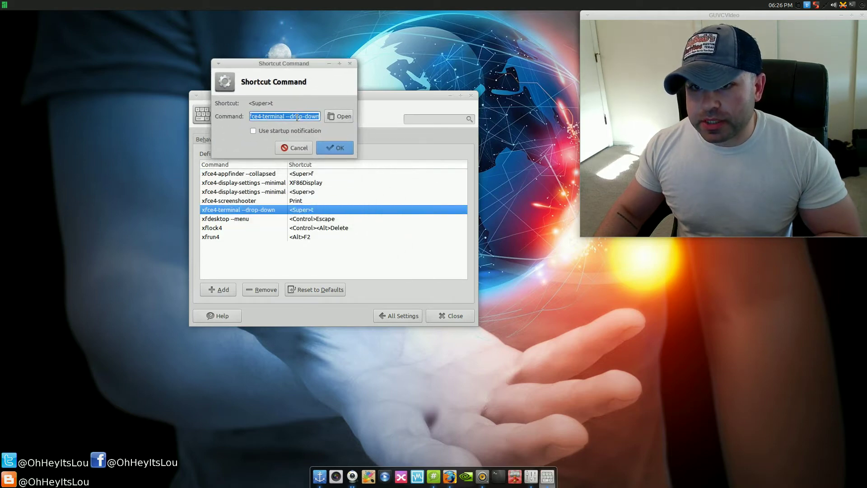
click(294, 115)
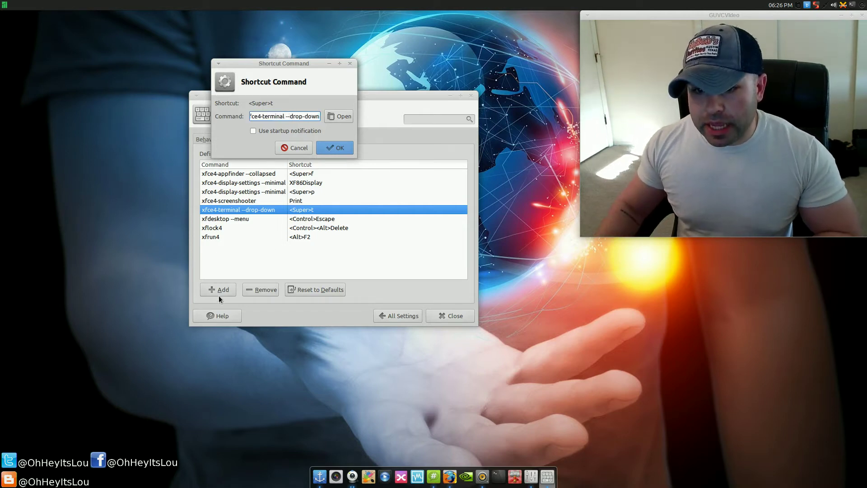
key(Left)
key(Left)
key(Left)
key(Left)
key(Left)
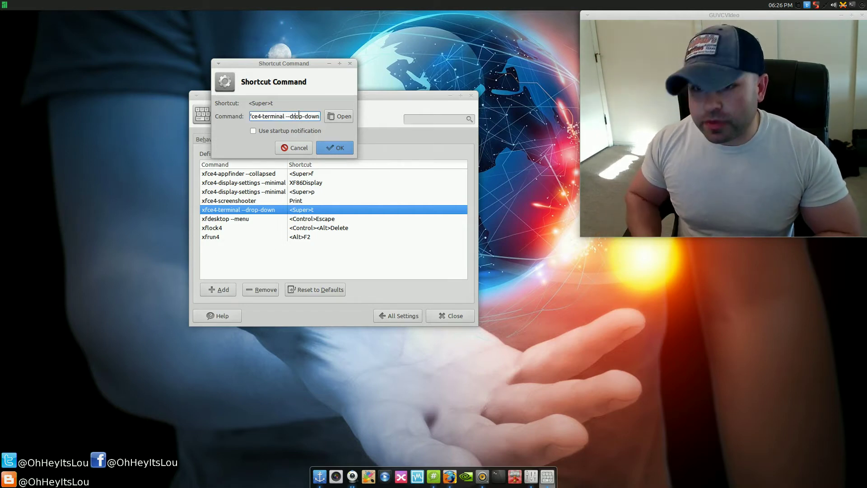
key(Home)
key(Right)
key(Right)
key(Right)
key(Right)
key(Right)
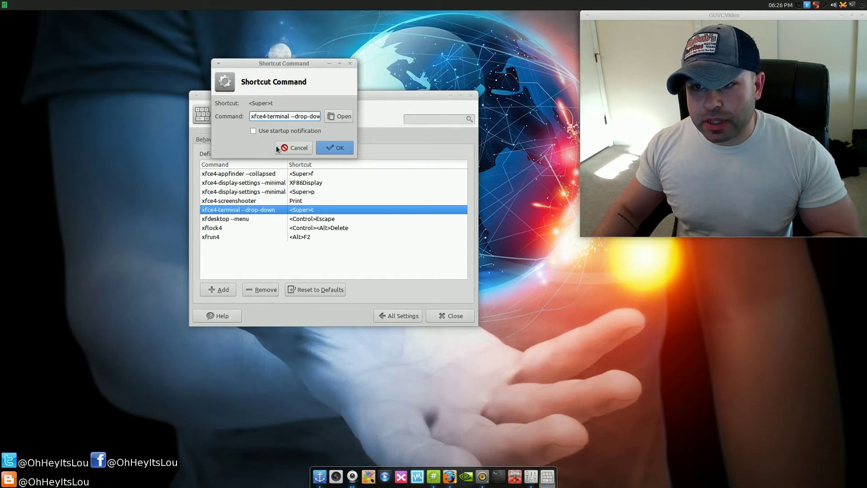
click(291, 147)
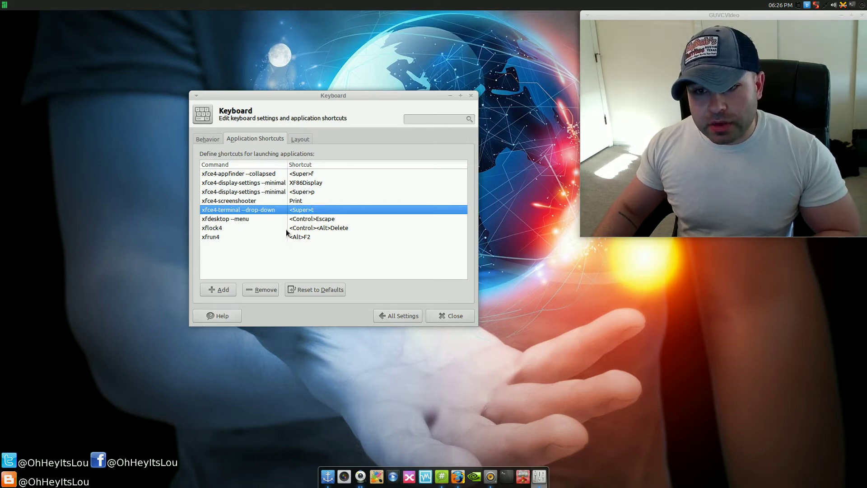
double_click(256, 175)
click(310, 230)
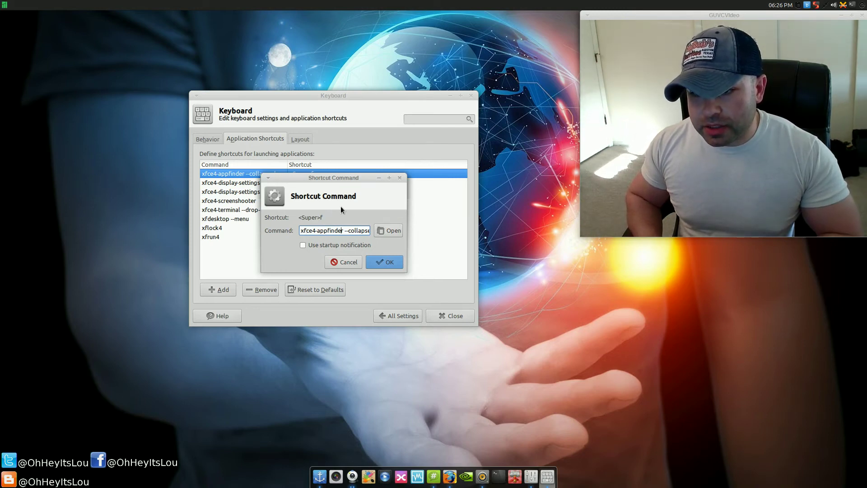
key(End)
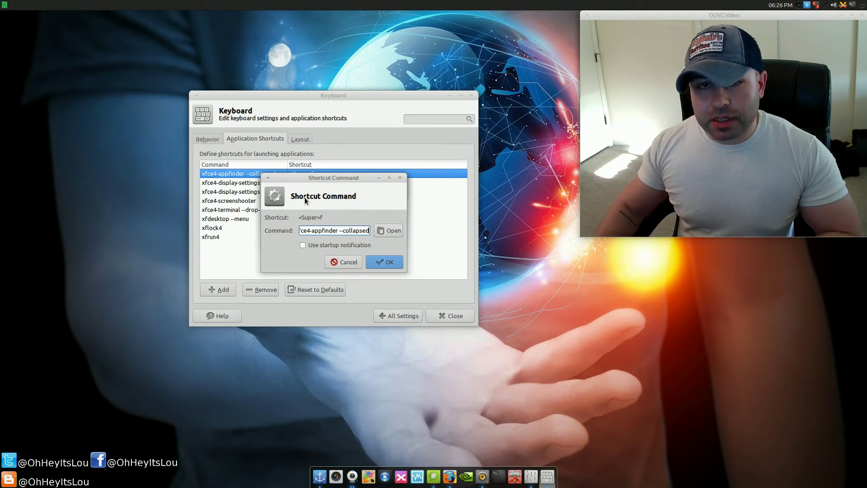
click(333, 265)
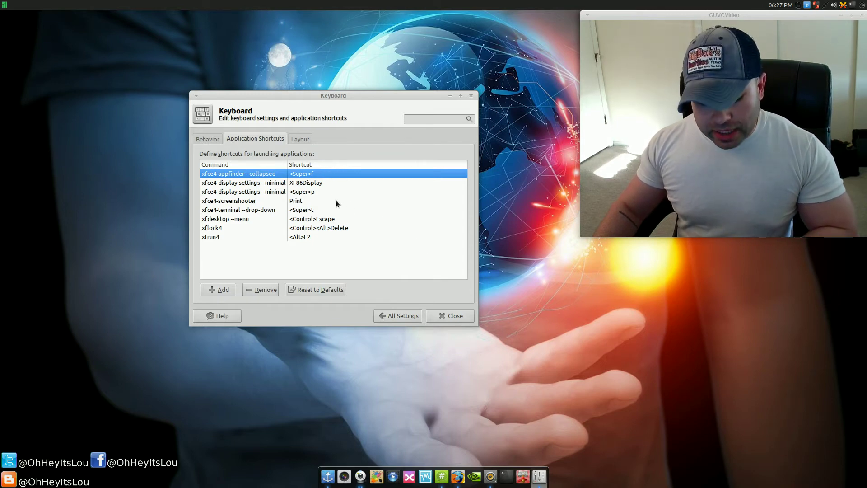
Test Super+T and Super+F, then close both app finders and the Keyboard settings window
key(super+t)
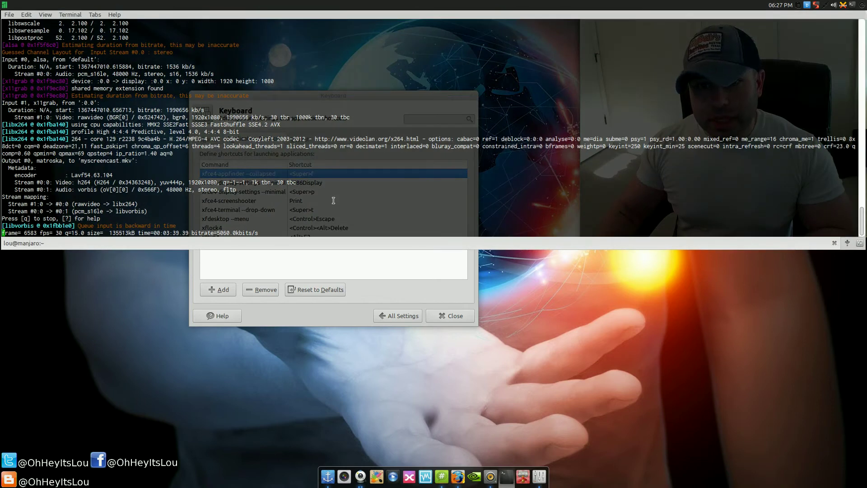
key(super+t)
key(super+f)
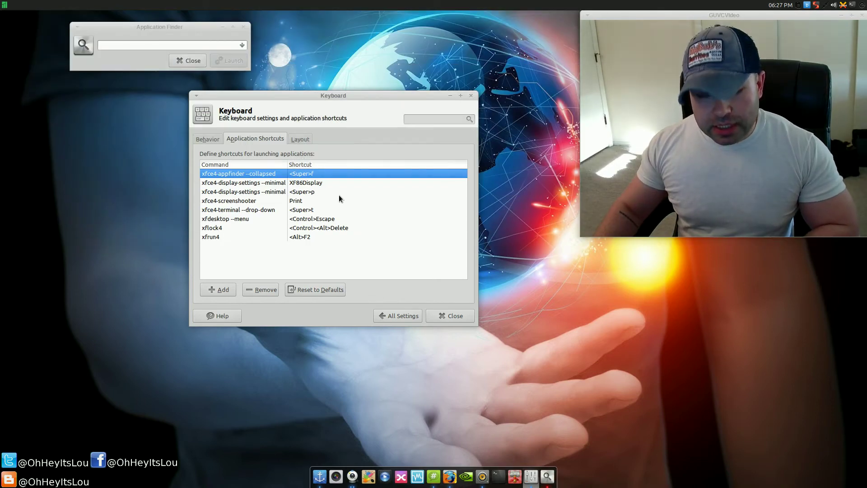
key(super+f)
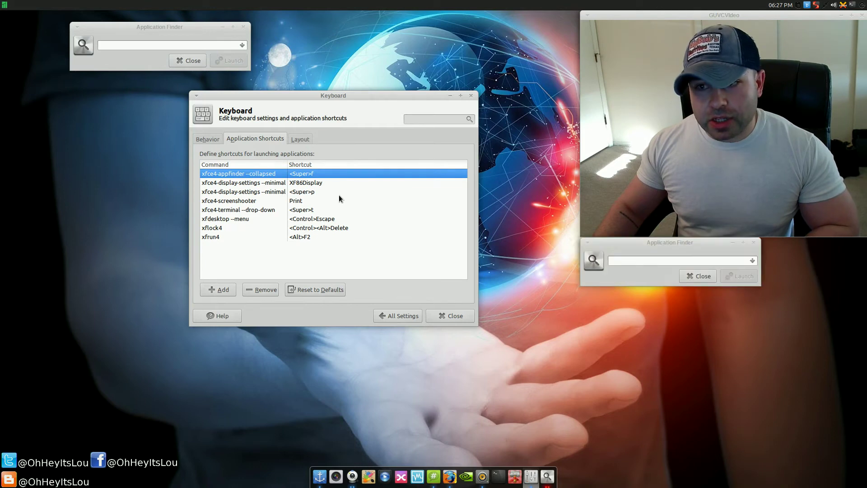
click(757, 243)
click(244, 28)
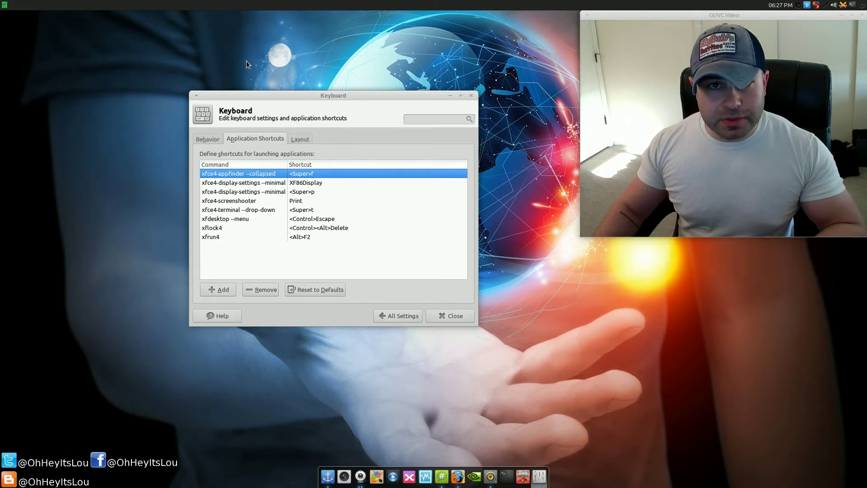
drag(360, 103, 363, 52)
click(453, 264)
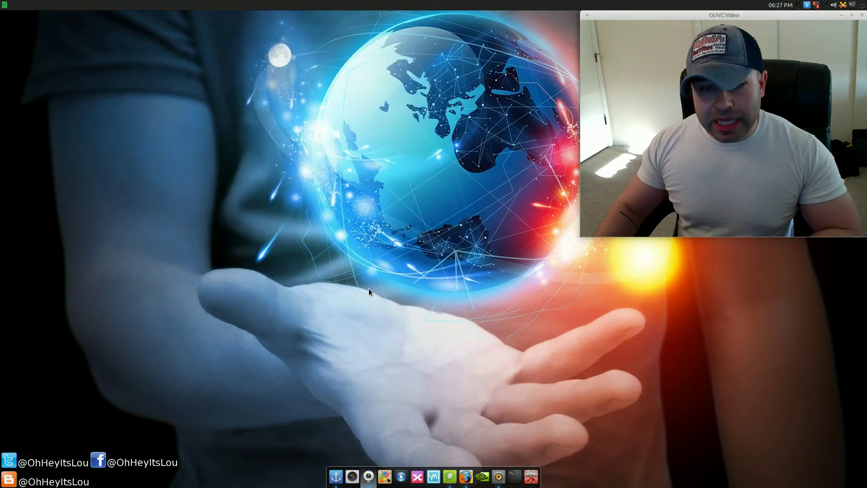
Launch GIMP from the collapsed app finder, then close it
key(alt+F2)
text(gie)
text(imp-2.8)
key(Return)
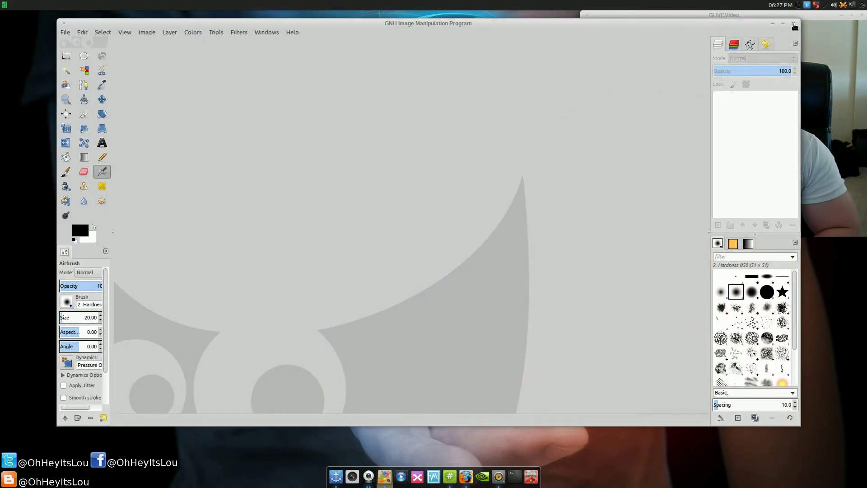
click(794, 24)
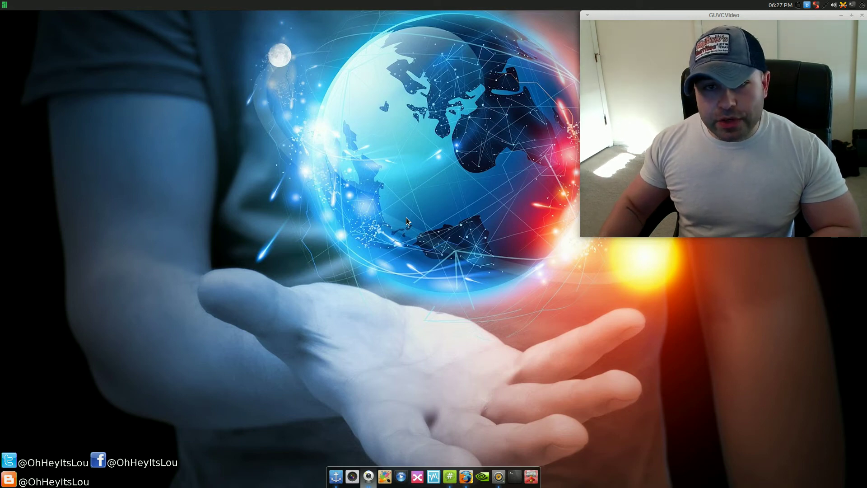
Launch gedit from the app finder, quit it, and toggle the drop-down terminal
key(alt+F2)
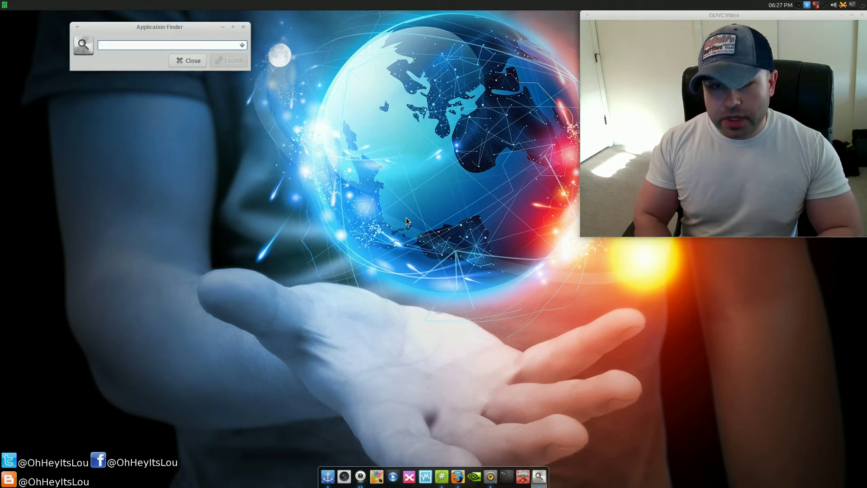
text(gedit)
key(Return)
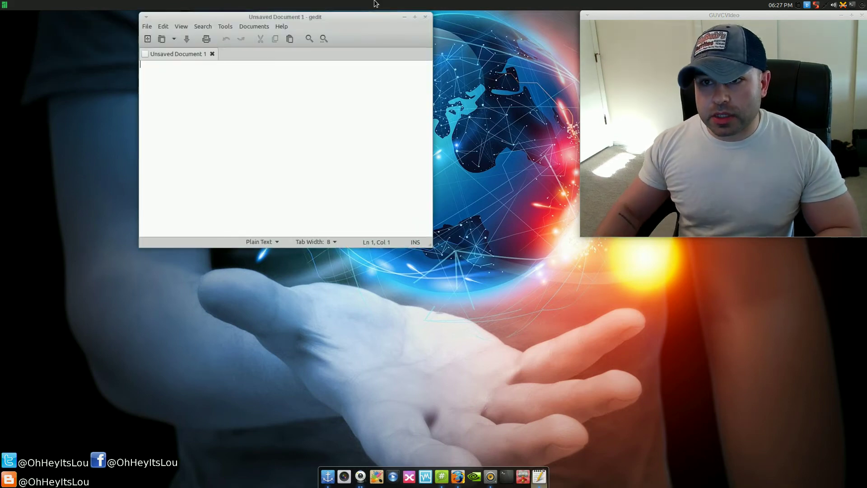
key(ctrl+q)
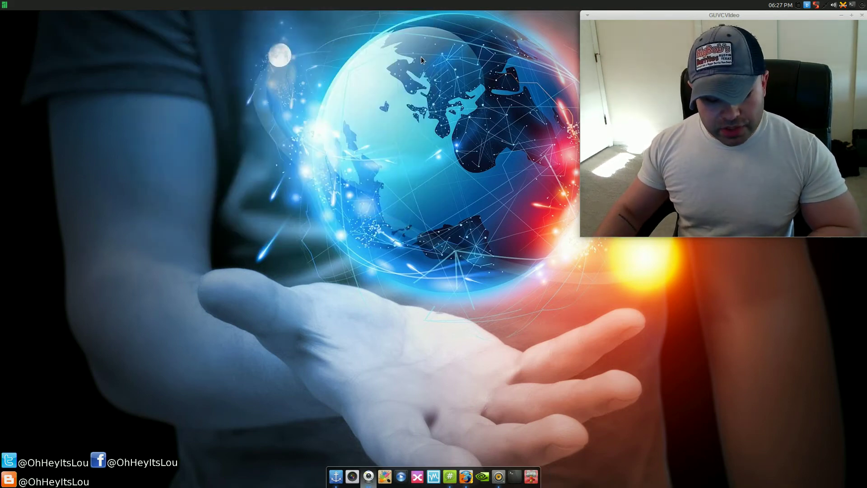
key(F12)
key(F12)
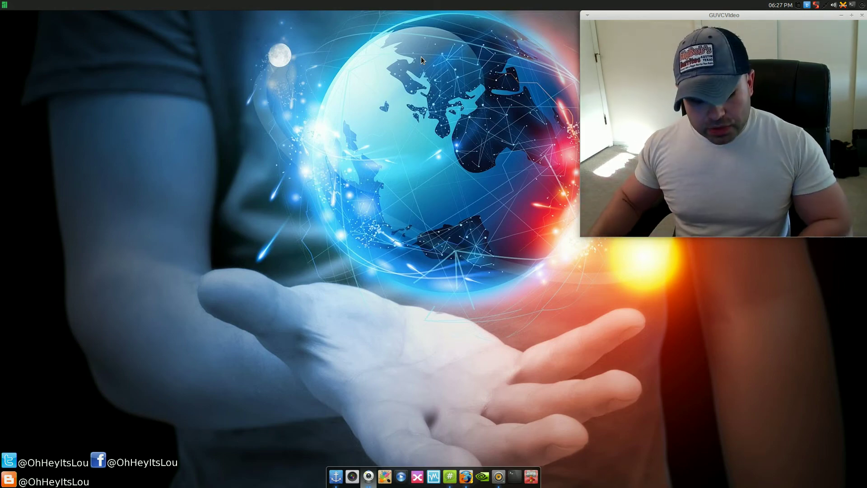
Bring down the drop-down terminal and open its Preferences window
key(F12)
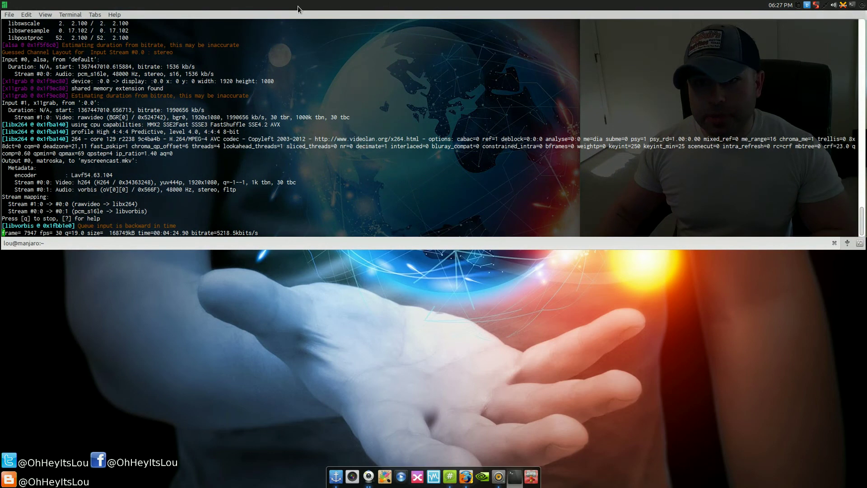
click(29, 15)
click(67, 69)
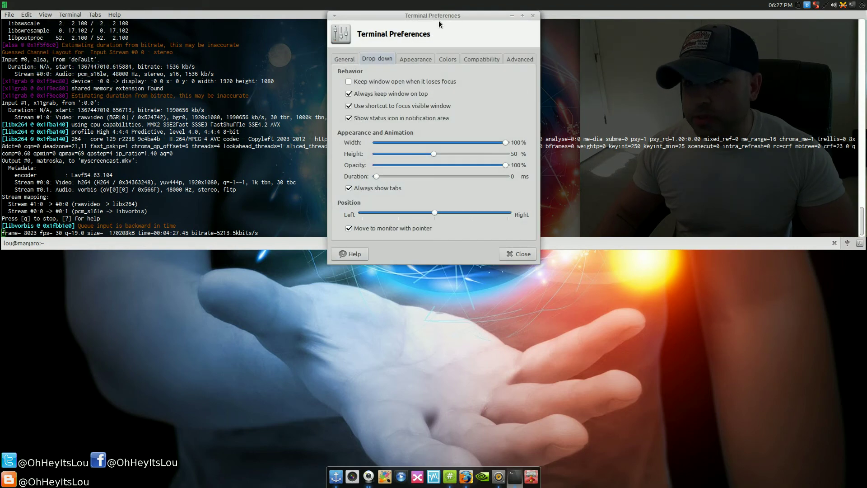
drag(438, 18, 235, 36)
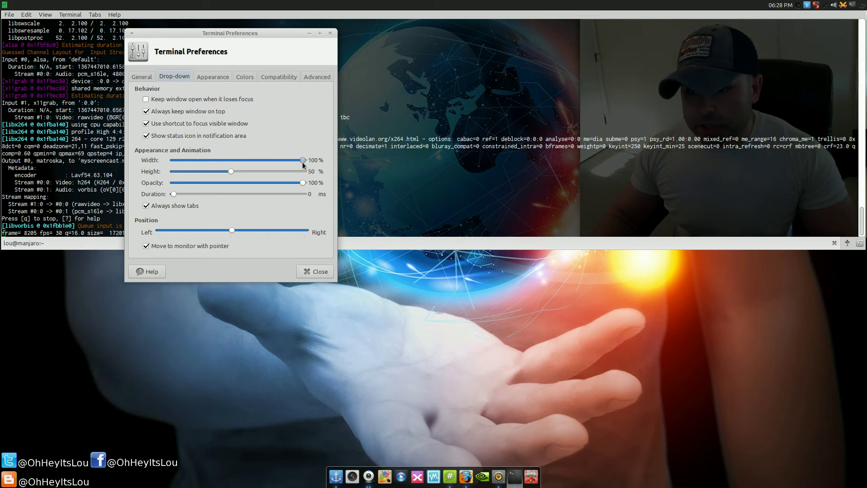
Set the drop-down Width to 100%, close Preferences, and hide the terminal
drag(303, 160, 272, 155)
drag(299, 33, 295, 179)
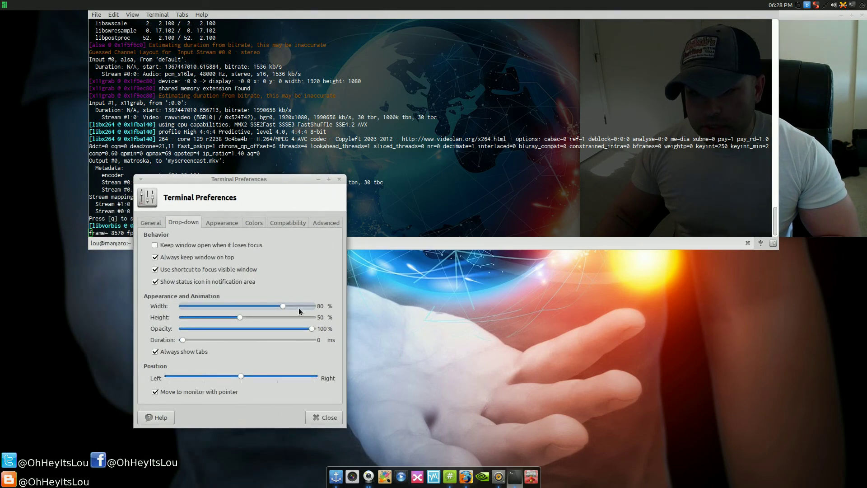
drag(285, 306, 336, 307)
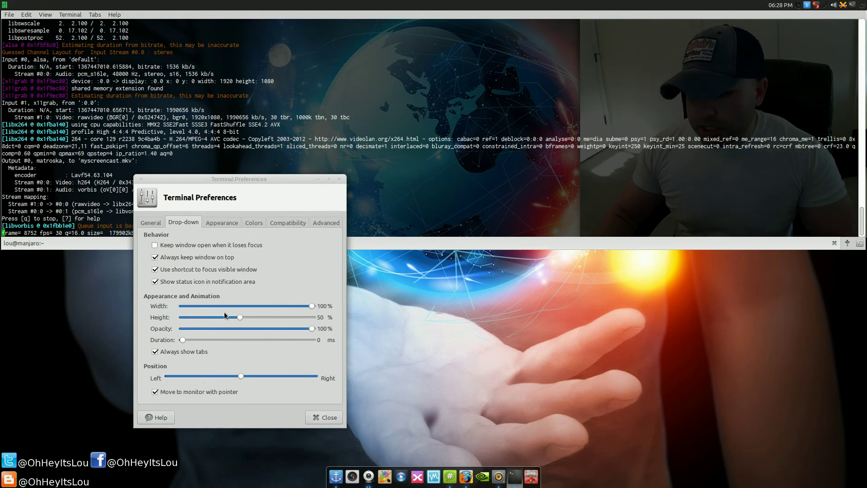
mouse_move(239, 319)
mouse_down()
mouse_move(212, 315)
mouse_move(238, 309)
mouse_up()
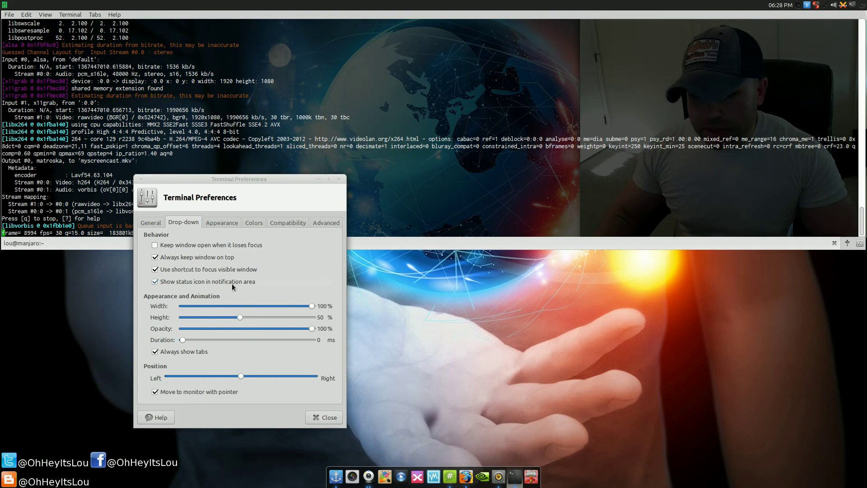
click(150, 223)
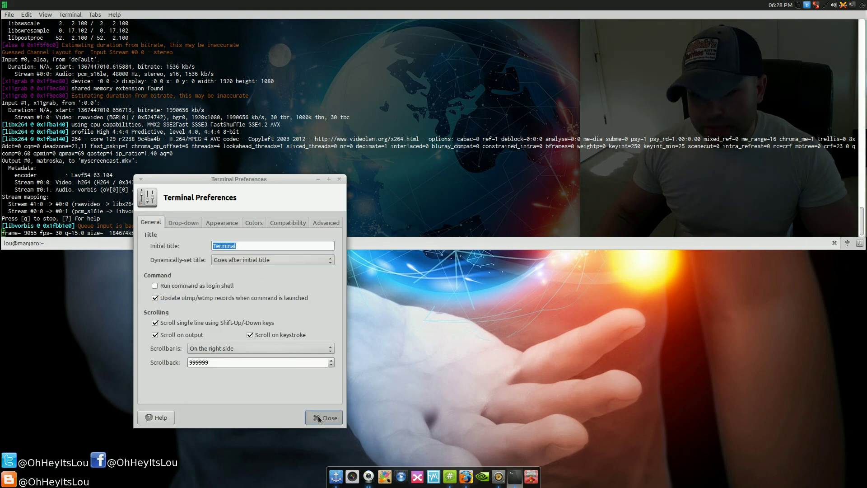
click(321, 417)
key(F12)
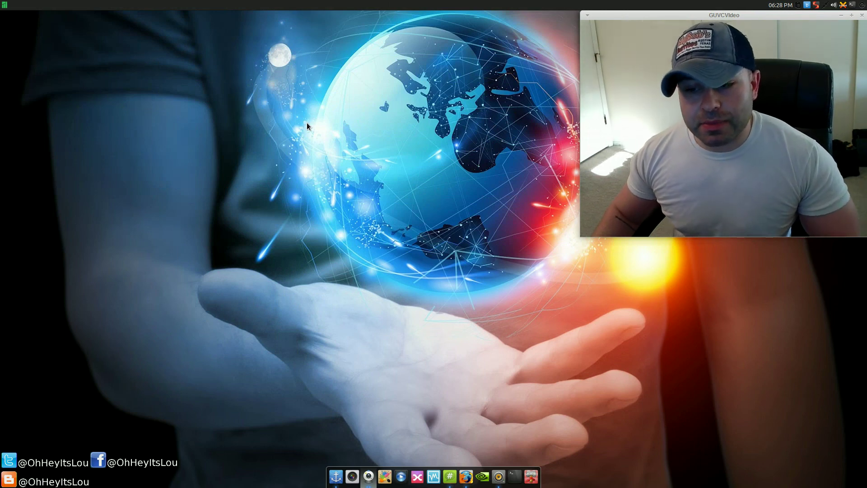